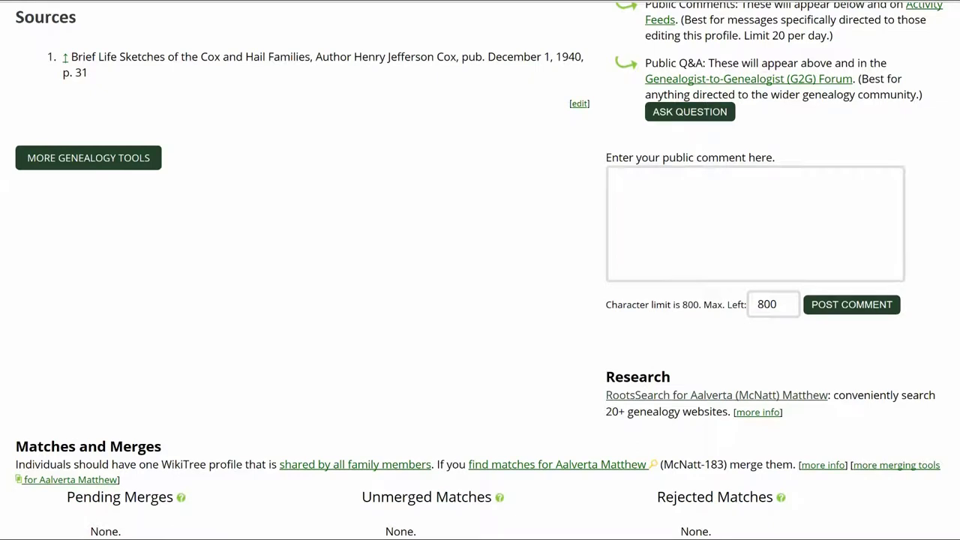
{"action": "left_click", "coordinate": [799, 398]}
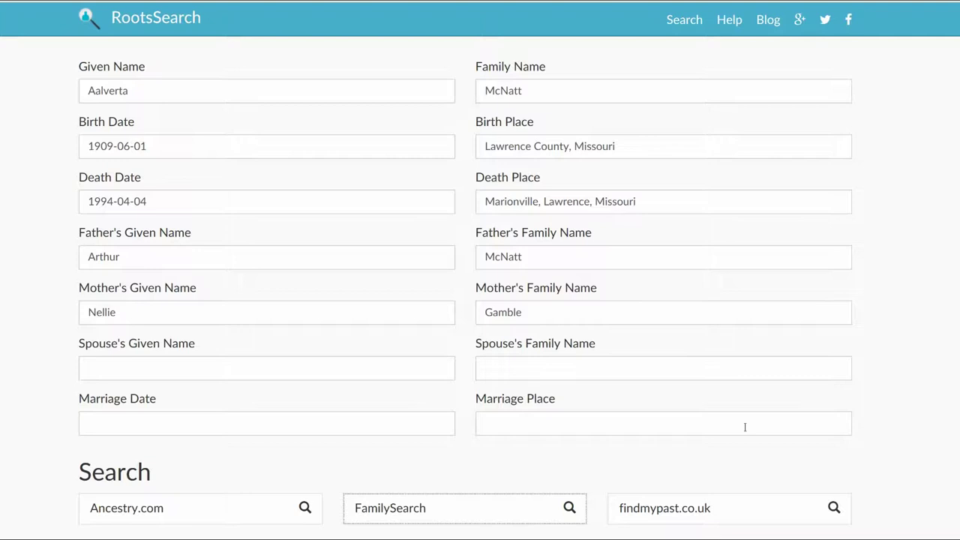
{"action": "left_click", "coordinate": [467, 518]}
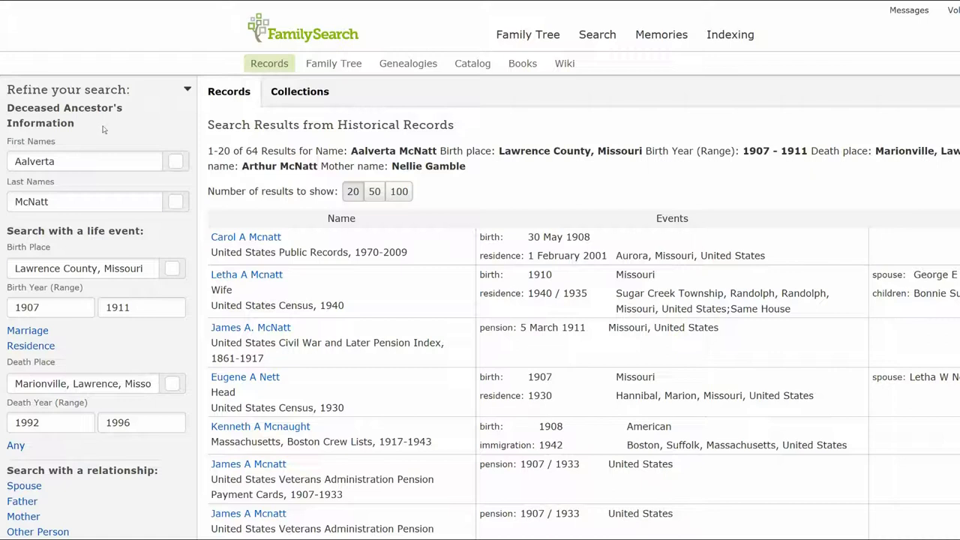
Rerun the FamilySearch search with first name Alverta and open Alverta M Mcnatt's 1910 census record.
{"action": "left_click", "coordinate": [30, 165]}
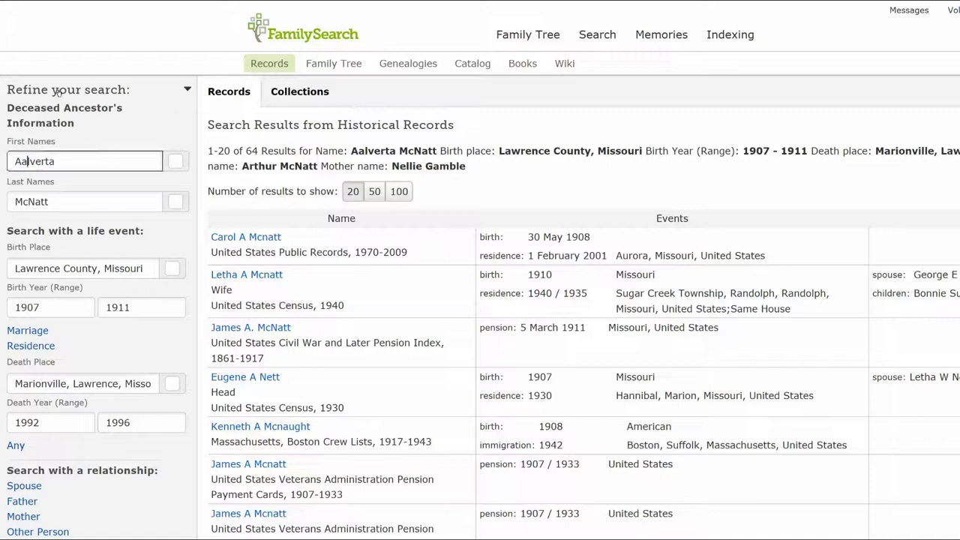
{"action": "scroll", "coordinate": [98, 178], "scroll_direction": "down", "scroll_amount": 7}
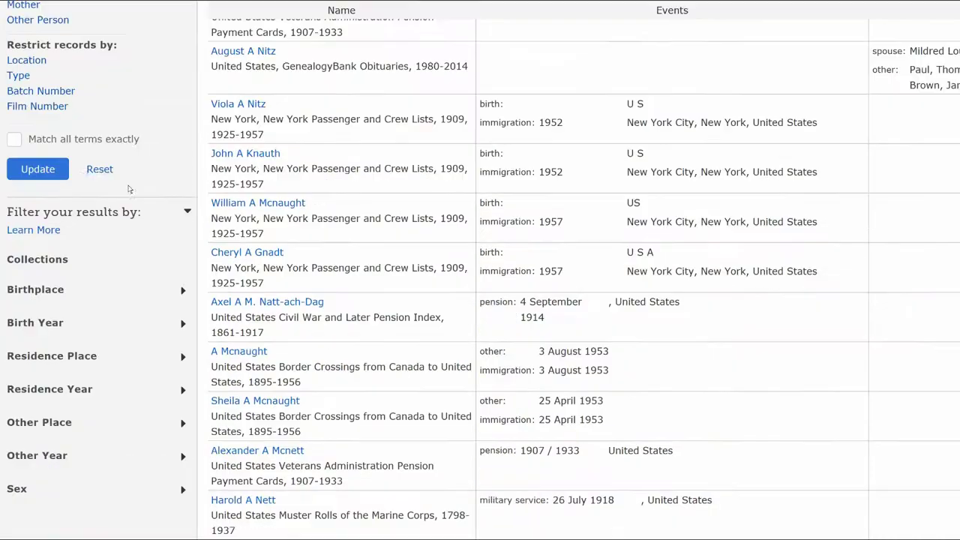
{"action": "left_click", "coordinate": [63, 176]}
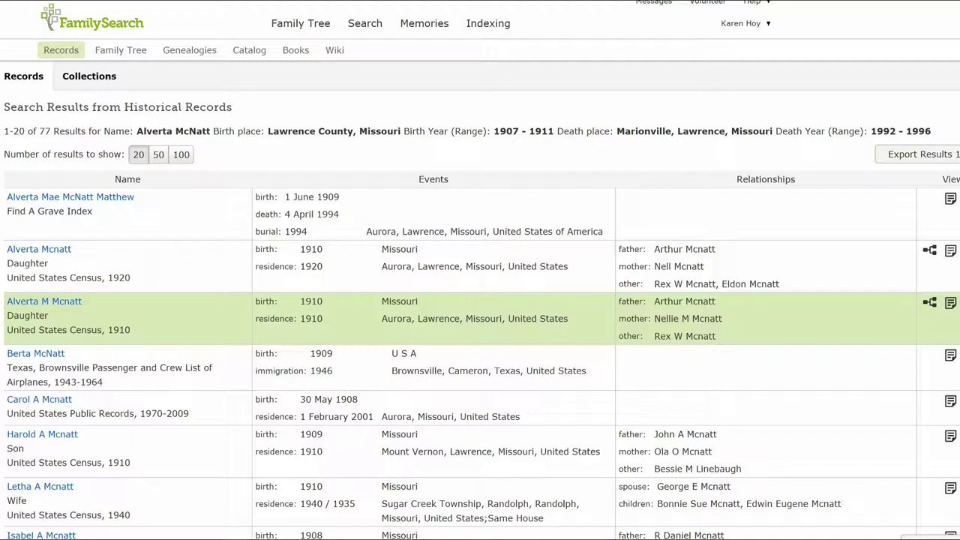
{"action": "left_click", "coordinate": [950, 303]}
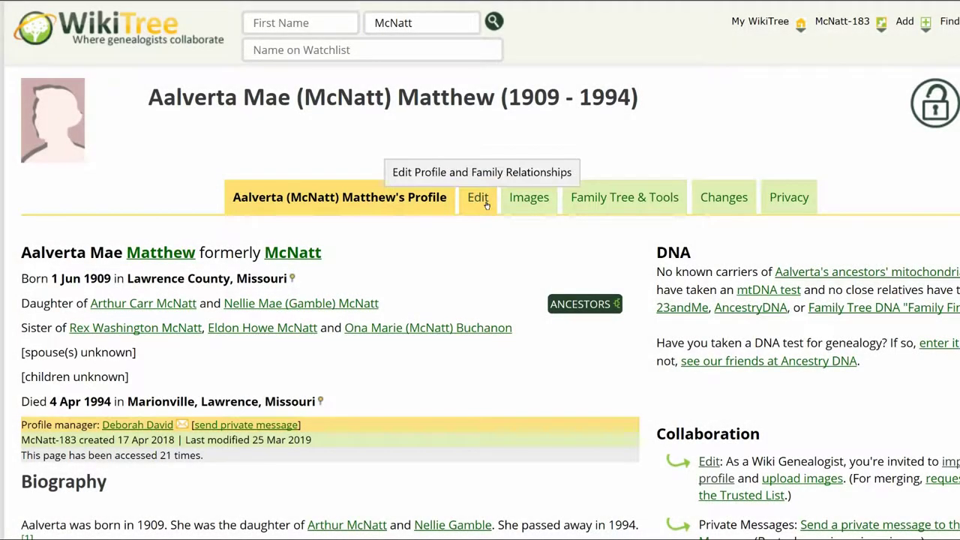
Change Aalverta to Alverta in the Proper First Name and Preferred Name fields.
{"action": "left_click", "coordinate": [477, 197]}
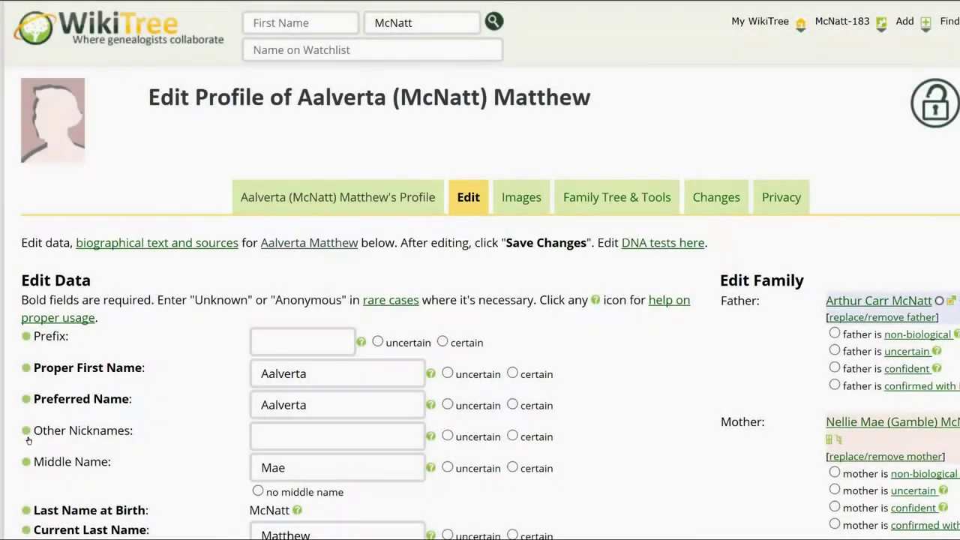
{"action": "left_click", "coordinate": [277, 377]}
{"action": "key", "text": "BackSpace"}
{"action": "left_click", "coordinate": [276, 405]}
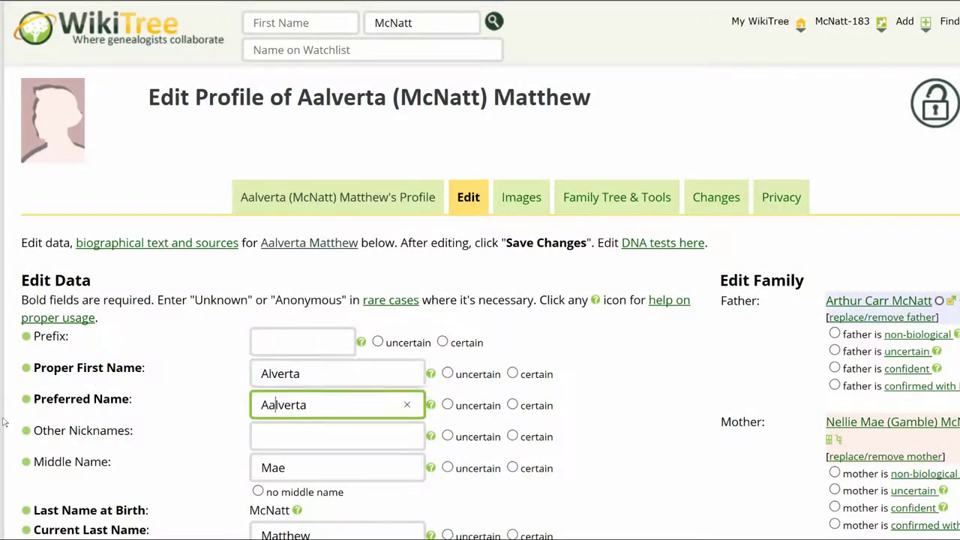
{"action": "key", "text": "BackSpace"}
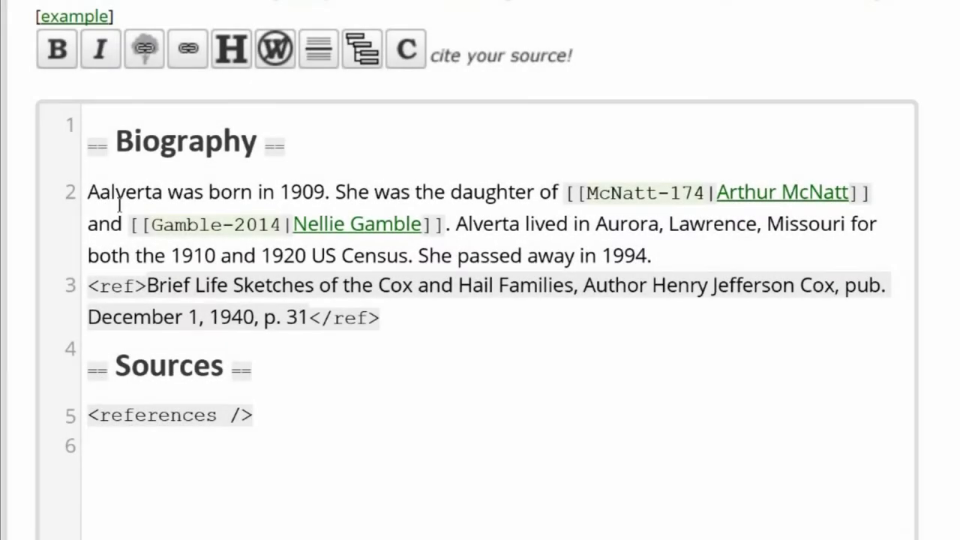
Fix Aalverta to Alverta in the biography and place the caret after 1910.
{"action": "left_click", "coordinate": [110, 197]}
{"action": "key", "text": "BackSpace"}
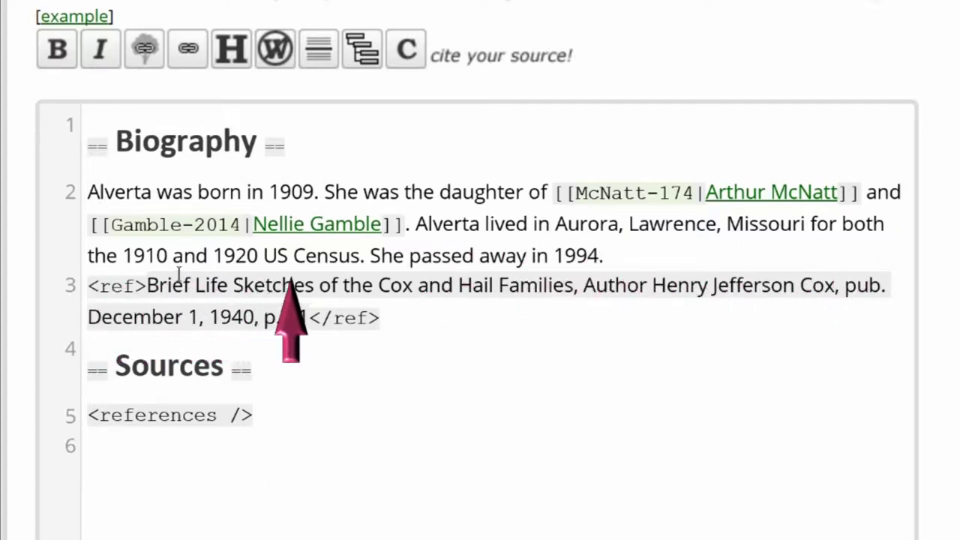
{"action": "left_click", "coordinate": [166, 255]}
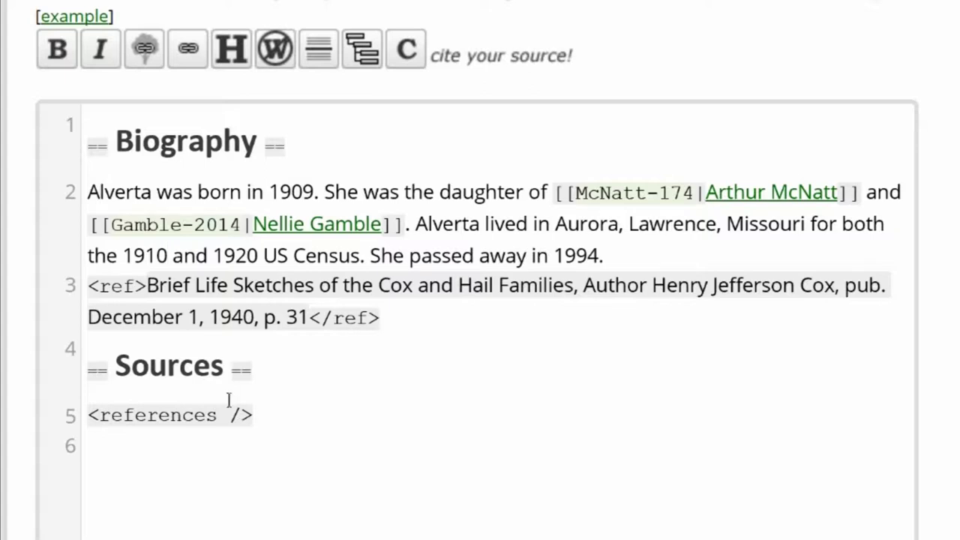
{"action": "left_click", "coordinate": [169, 256]}
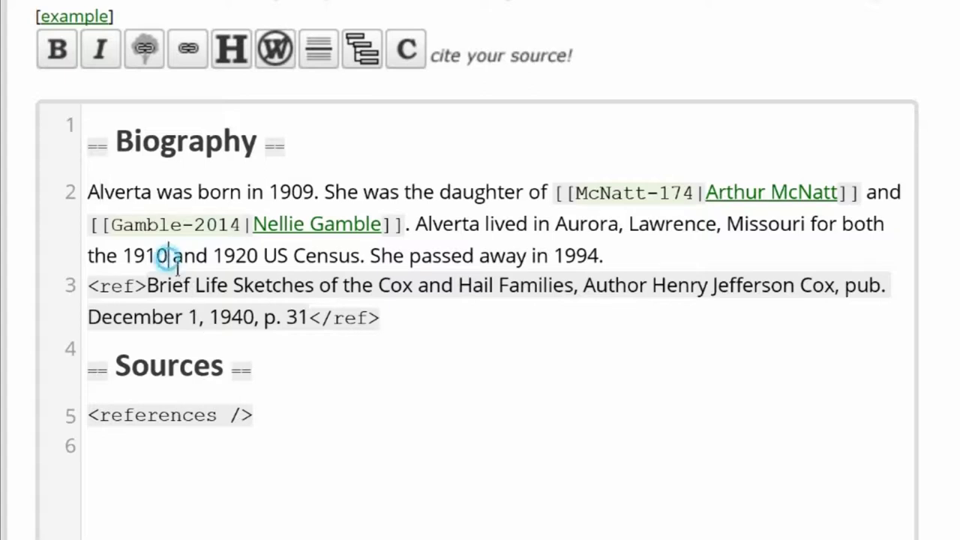
Insert an empty reference after 1910 and select the census record's full Document Information citation.
{"action": "left_click", "coordinate": [491, 57]}
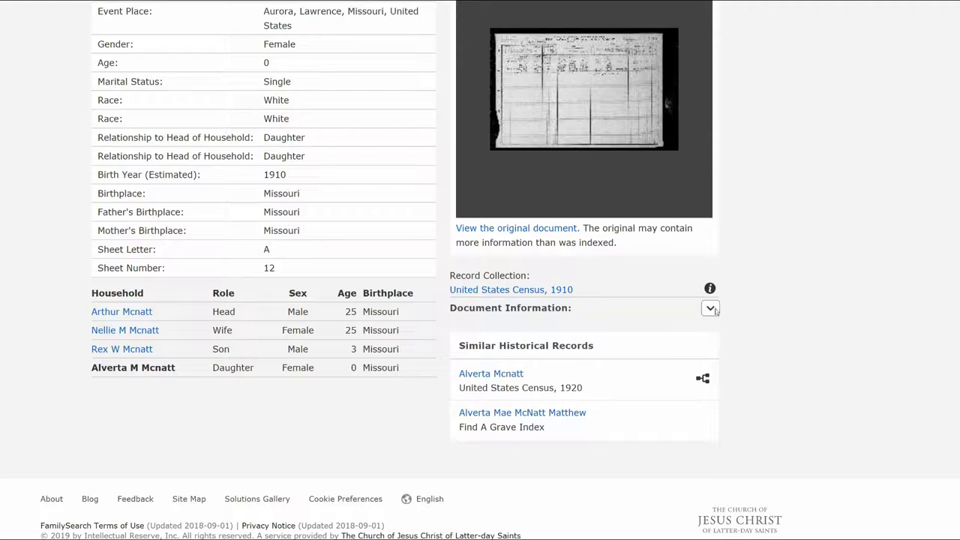
{"action": "left_click", "coordinate": [710, 308]}
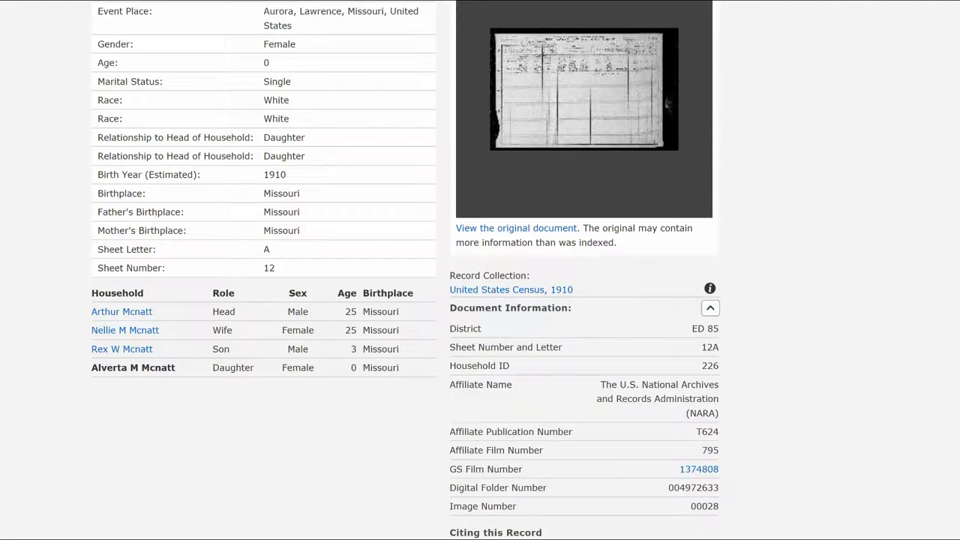
{"action": "scroll", "coordinate": [480, 270], "scroll_direction": "down", "scroll_amount": 5}
{"action": "triple_click", "coordinate": [577, 255]}
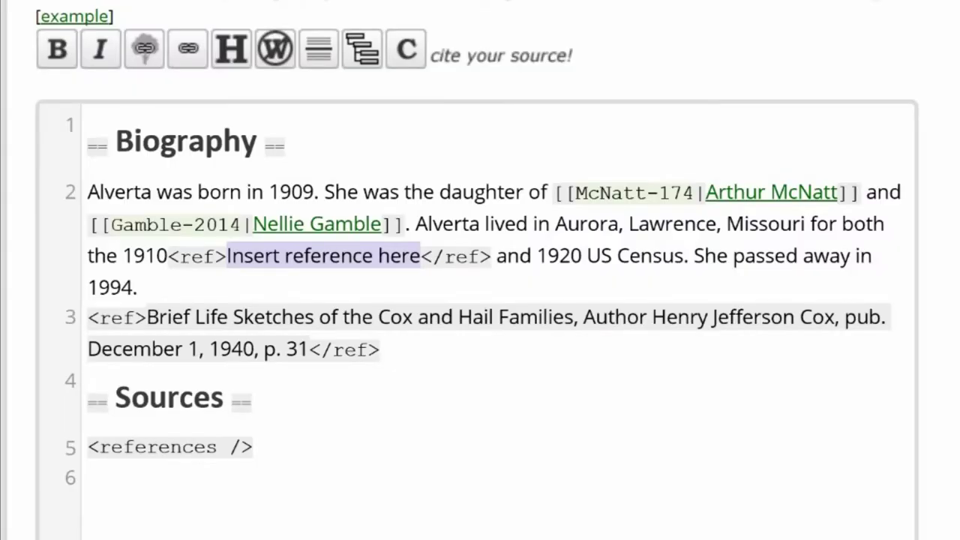
Paste the 1910 and 1920 census citations into their references and begin the === Research Notes heading.
{"action": "type", "text": "\"United States Census, 1910,\" database with images, FamilySearch (https://familysearch.org/ark:/61903/1:1:M2BM-7PS : accessed 15 July 2019), Alverta M Mcnatt in household of Arthur Mcnatt, Aurora, Lawrence, Missouri, United States; citing enumeration district (ED) ED 85, sheet 12A, family 226, NARA microfilm publication T624 (Washington D.C.: National Archives and Records Administration, 1982), roll 795; FHL microfilm 1,374,808."}
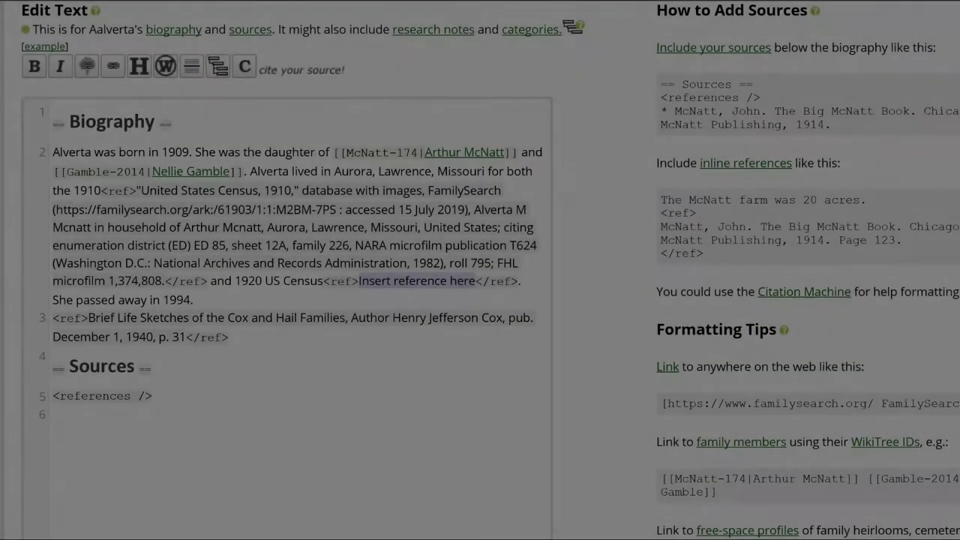
{"action": "type", "text": "\"United States Census, 1920,\" database with images, FamilySearch (https://familysearch.org/ark:/61903/1:1:M8HB-PJX : accessed 15 July 2019), Alverta Mcnatt in household of Arthur Mcnatt, Aurora, Lawrence, Missouri, United States; citing ED 100, sheet 6B, line 65, family 124, NARA microfilm publication T625 (Washington D.C.: National Archives and Records Administration, 1992), roll 932; FHL microfilm 1,820,932."}
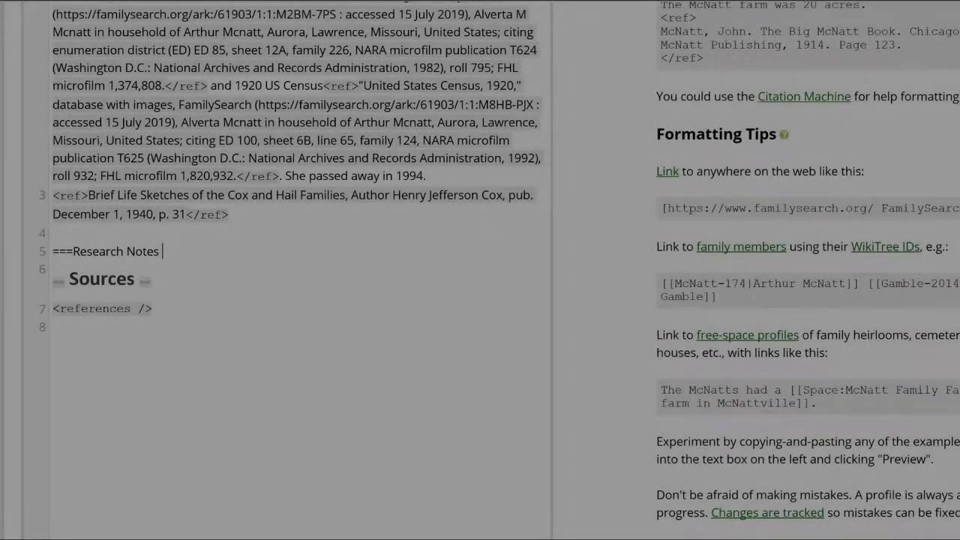
{"action": "type", "text": "===Research Notes ==="}
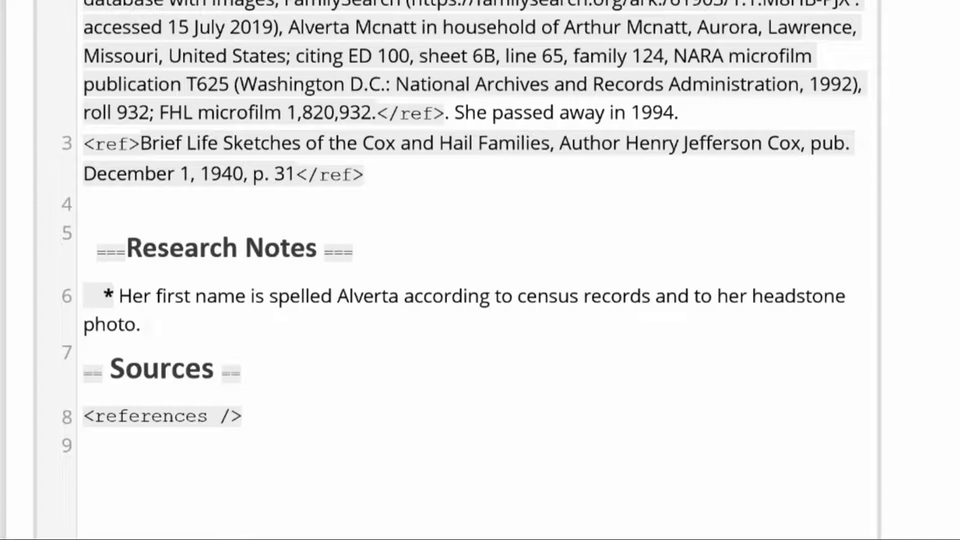
Add an empty reference after the headstone-photo note and select Alverta Mae McNatt Matthew's memorial citation.
{"action": "left_click", "coordinate": [833, 4]}
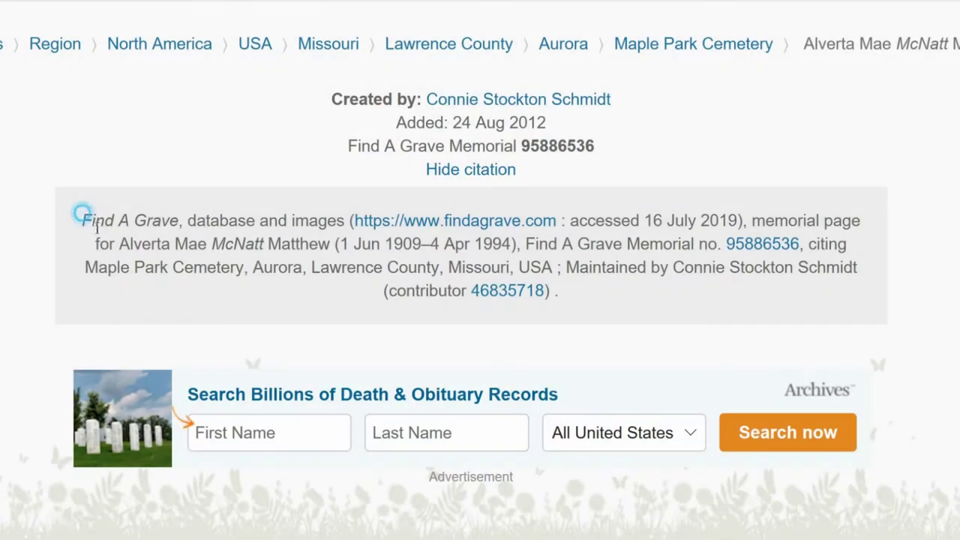
{"action": "left_click_drag", "start_coordinate": [96, 228], "coordinate": [566, 309]}
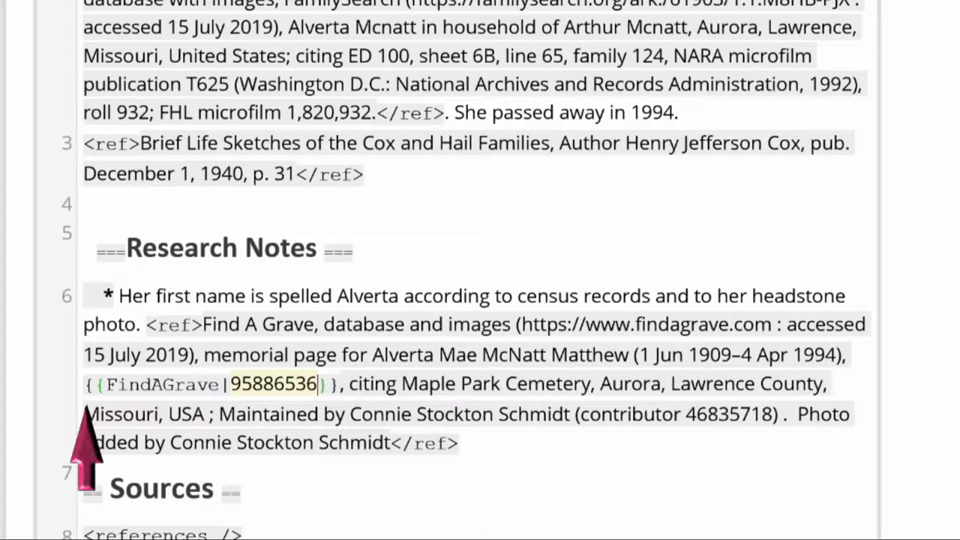
Select the Find a Grave URL in the citation and preview the revised biography.
{"action": "left_click_drag", "start_coordinate": [522, 325], "coordinate": [795, 337]}
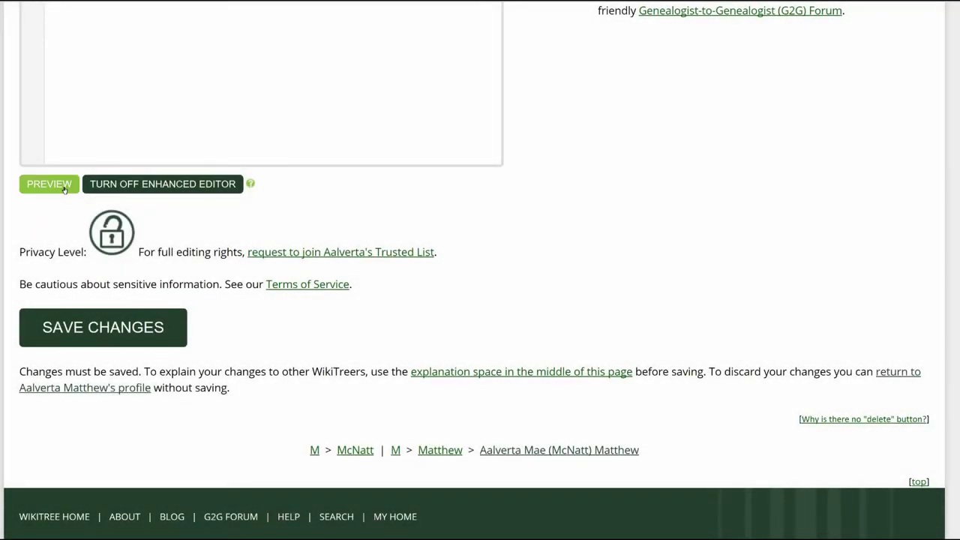
{"action": "left_click", "coordinate": [49, 184]}
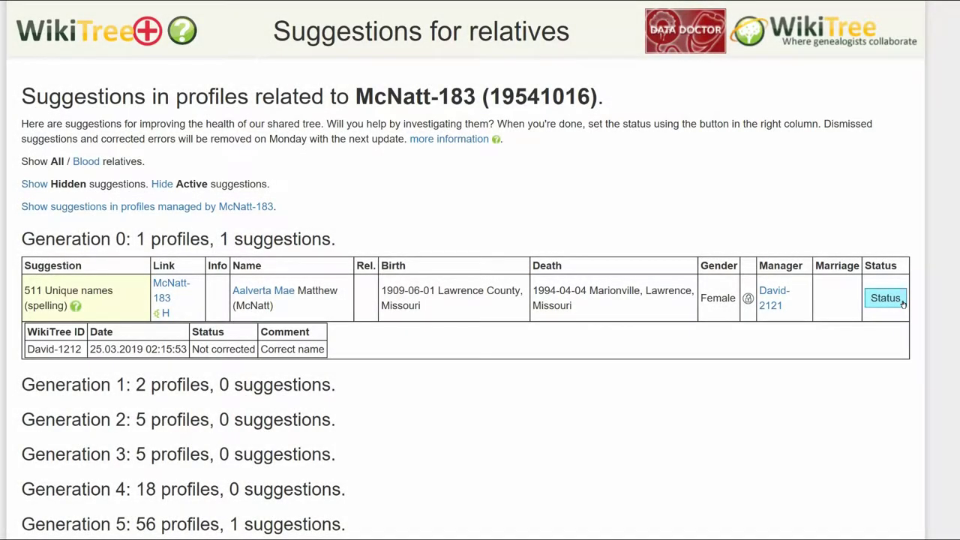
Mark suggestion 511 Corrected with the comment 'Corrected Name Typo, added sources'.
{"action": "left_click", "coordinate": [903, 301]}
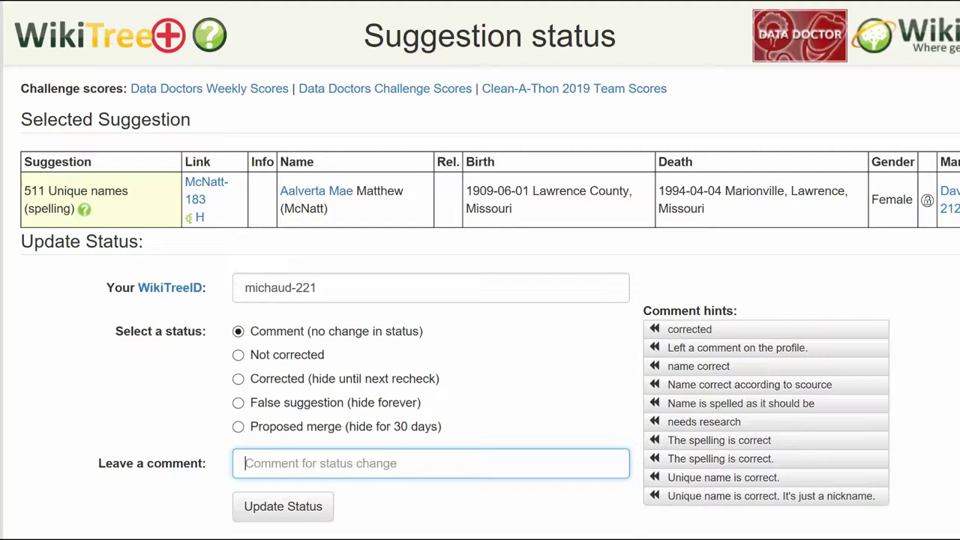
{"action": "left_click", "coordinate": [238, 382]}
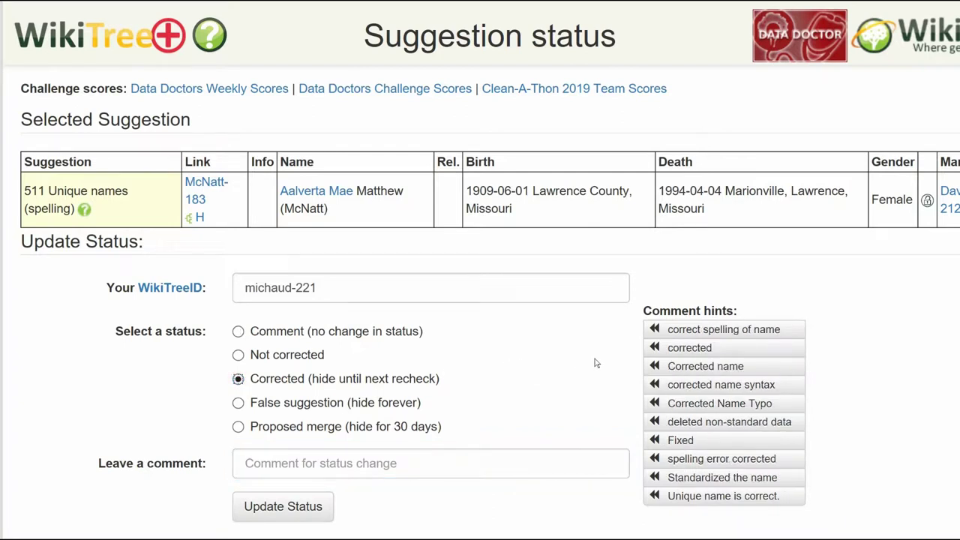
{"action": "left_click", "coordinate": [679, 405]}
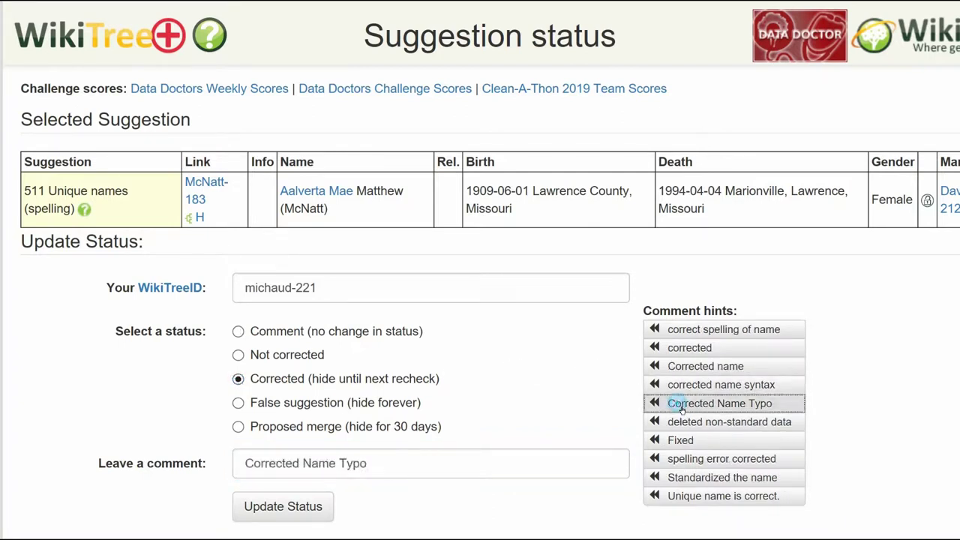
{"action": "left_click", "coordinate": [497, 459]}
{"action": "type", "text": ", added sources"}
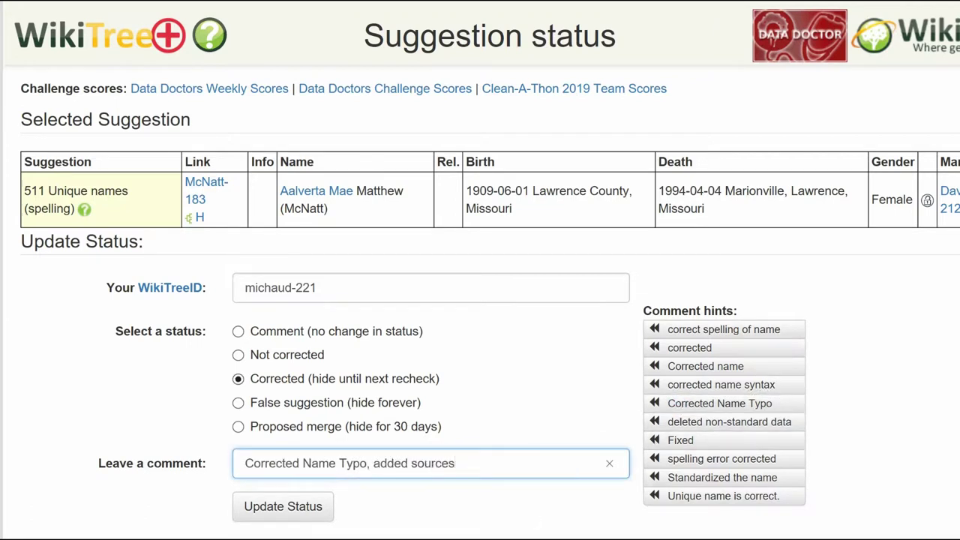
{"action": "left_click", "coordinate": [303, 507]}
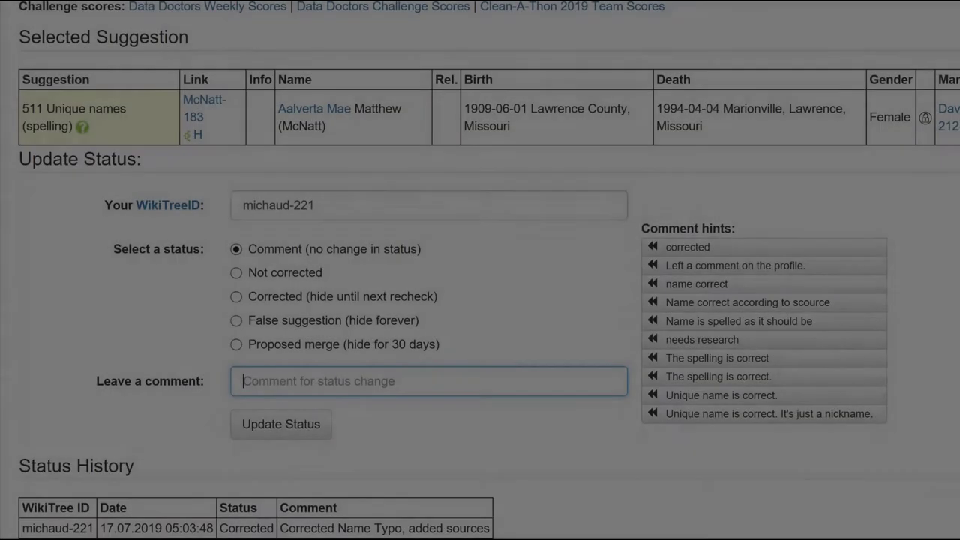